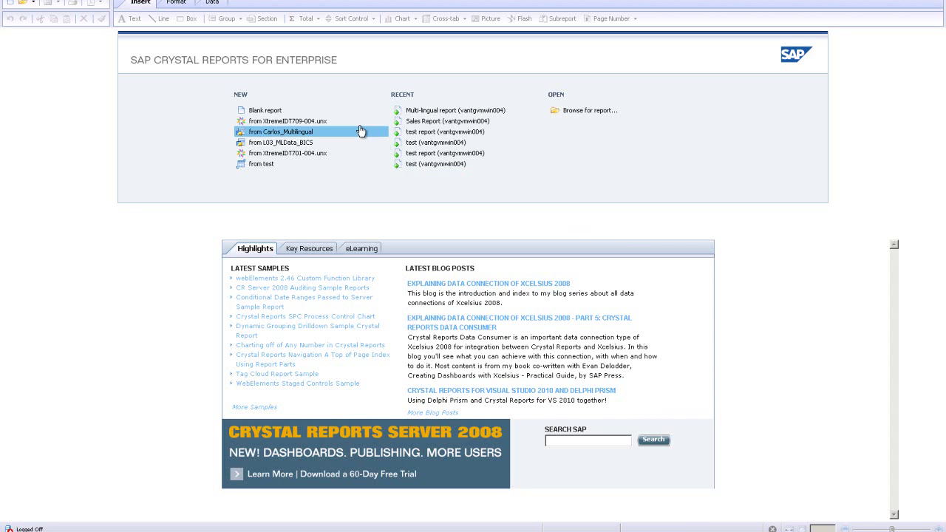
Step: Start a blank report and log on to the BusinessObjects Enterprise server with the account password
{"action": "left_click", "coordinate": [270, 111]}
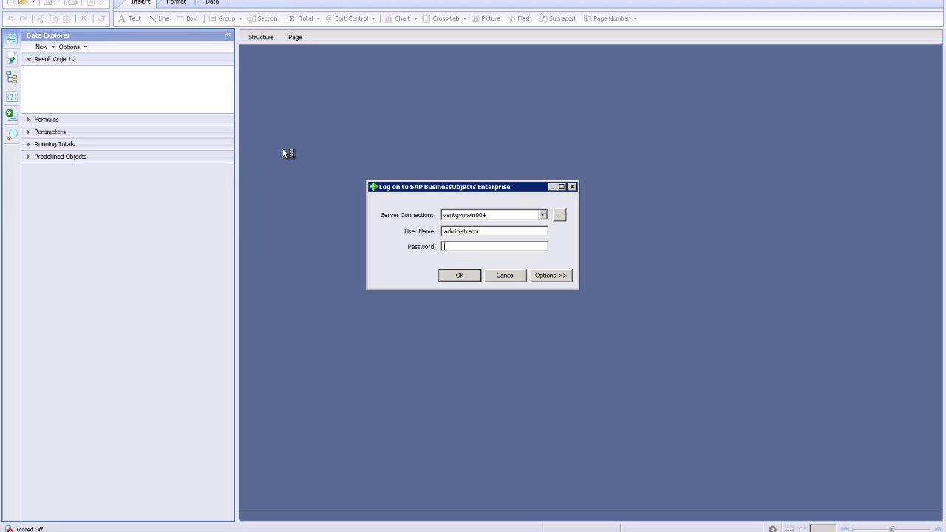
{"action": "type", "text": "password"}
{"action": "key", "text": "Return"}
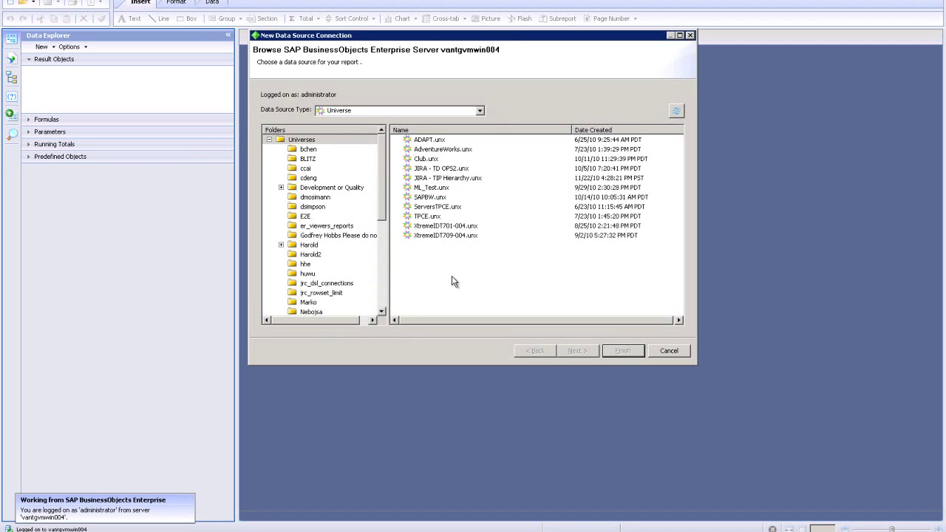
Step: Choose the XtremeIDT709-004.unx universe as the data source and continue to Edit Query
{"action": "left_click", "coordinate": [455, 236]}
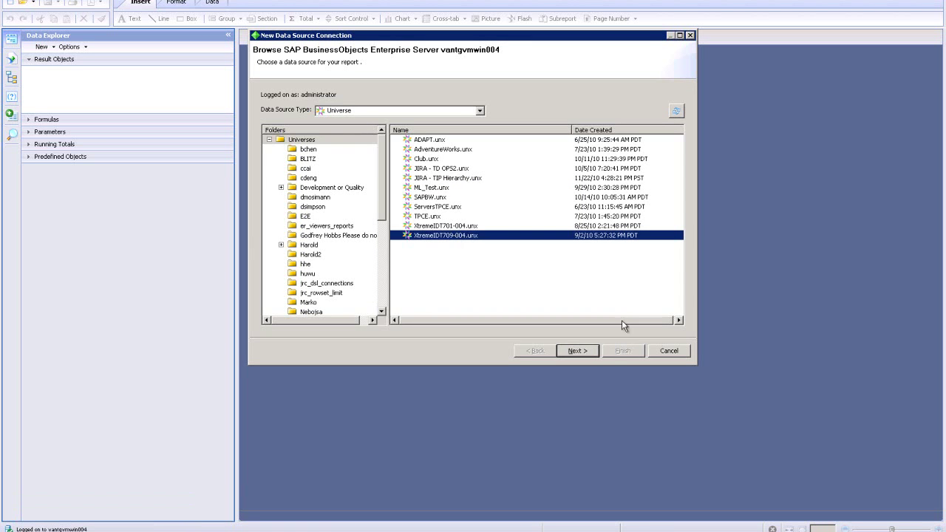
{"action": "left_click", "coordinate": [577, 351]}
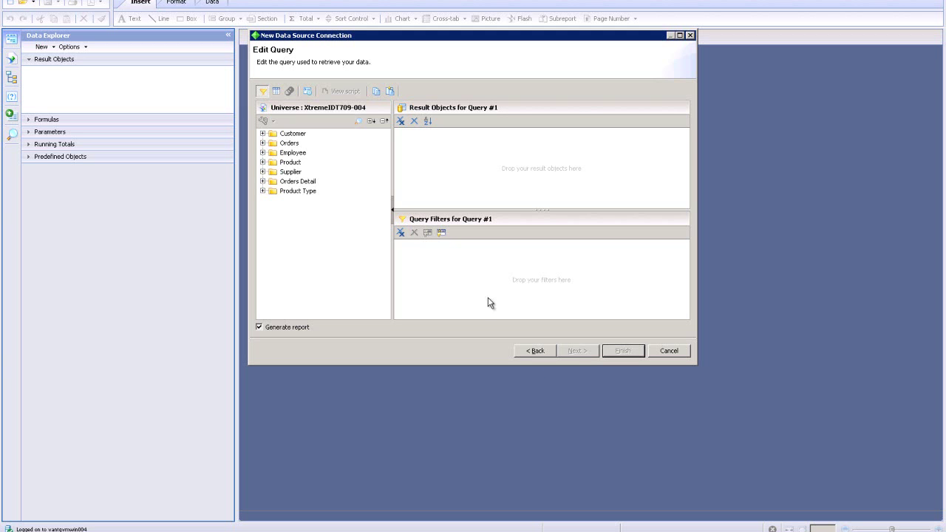
Step: Add the six Customer fields, Customer Name through Last Year S Sales, as result objects
{"action": "left_click", "coordinate": [263, 134]}
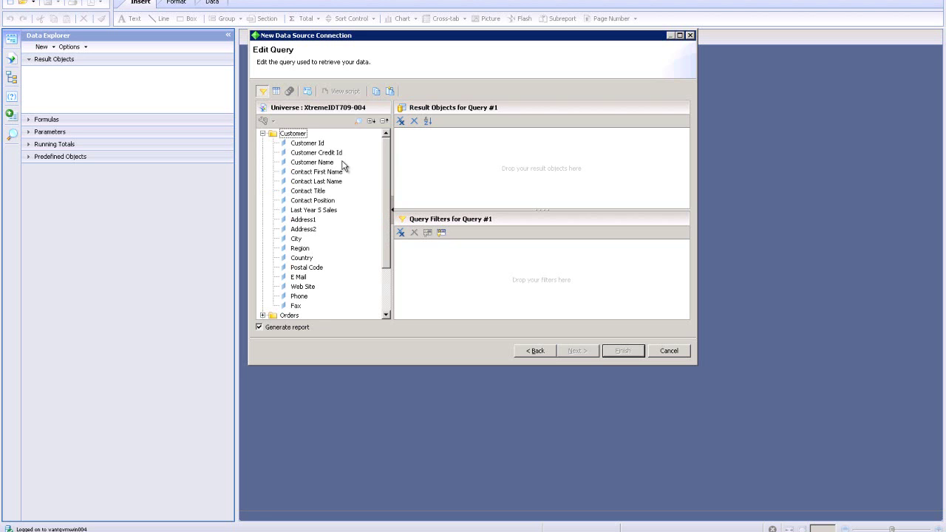
{"action": "left_click", "coordinate": [319, 154]}
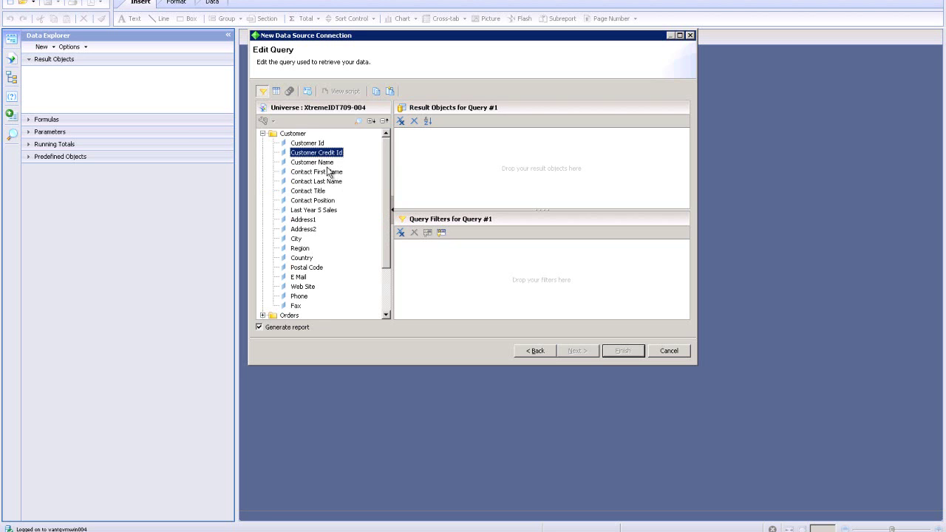
{"action": "left_click", "coordinate": [323, 164]}
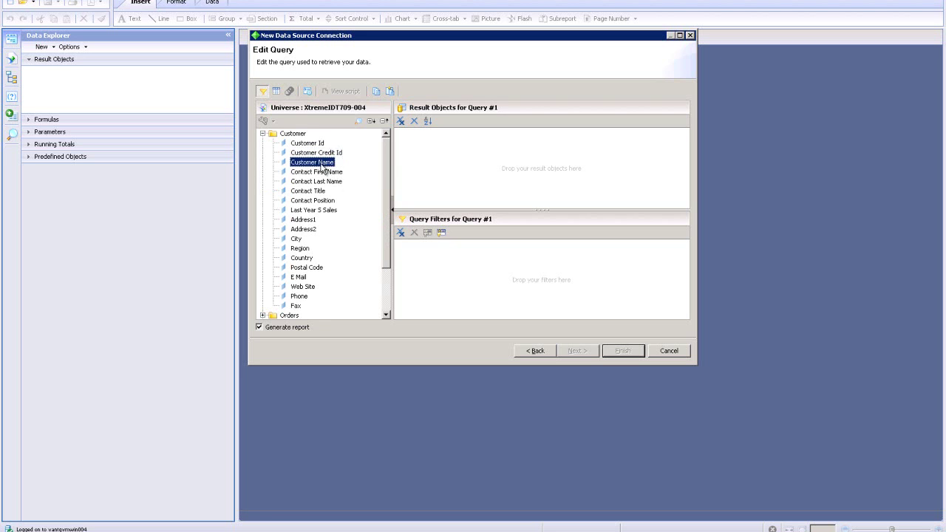
{"action": "left_click", "coordinate": [323, 210], "text": "shift"}
{"action": "left_click_drag", "start_coordinate": [323, 200], "coordinate": [442, 184]}
Step: Add a query filter so Country equals USA
{"action": "left_click_drag", "start_coordinate": [306, 257], "coordinate": [447, 270]}
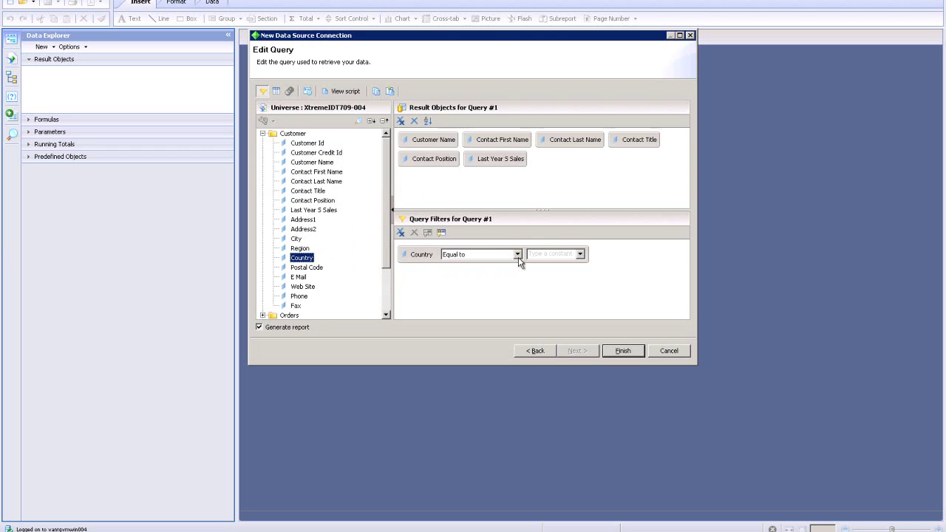
{"action": "left_click", "coordinate": [559, 253]}
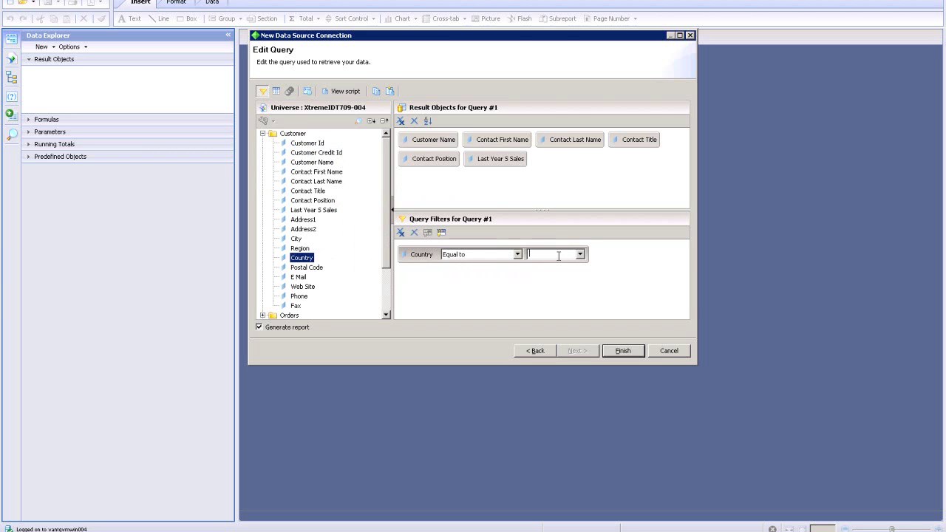
{"action": "type", "text": "USA"}
{"action": "left_click", "coordinate": [581, 253]}
Step: Finish the query to generate a two-page report of 90 US customers' contacts and sales
{"action": "left_click", "coordinate": [628, 351]}
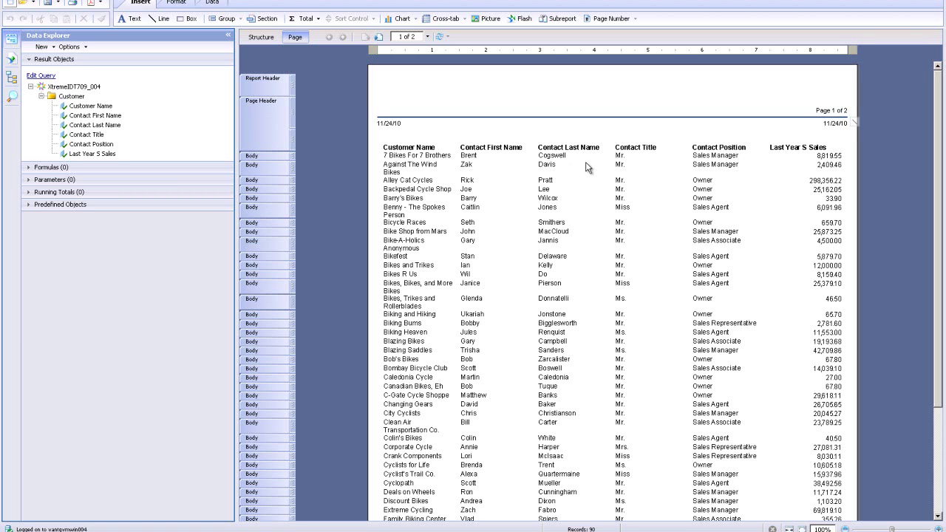
Step: Reorder the columns so Contact Last Name comes before Contact First Name, then select Contact Title
{"action": "left_click", "coordinate": [560, 161]}
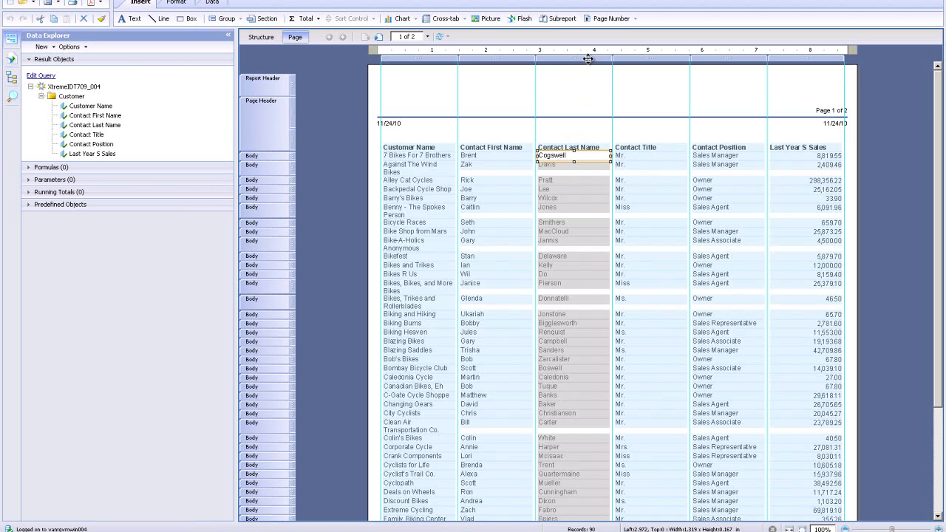
{"action": "mouse_move", "coordinate": [588, 59]}
{"action": "left_mouse_down"}
{"action": "mouse_move", "coordinate": [595, 64]}
{"action": "mouse_move", "coordinate": [552, 64]}
{"action": "left_mouse_up"}
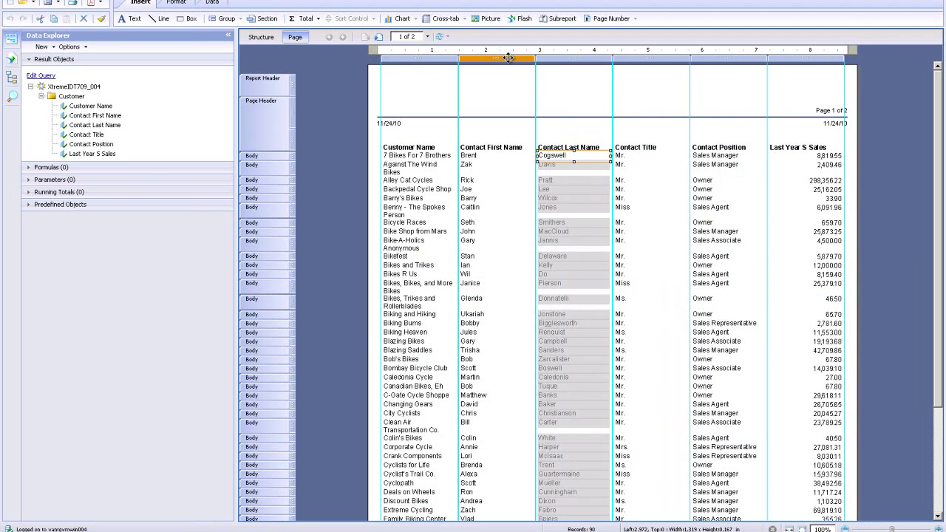
{"action": "left_click_drag", "start_coordinate": [458, 56], "coordinate": [551, 57]}
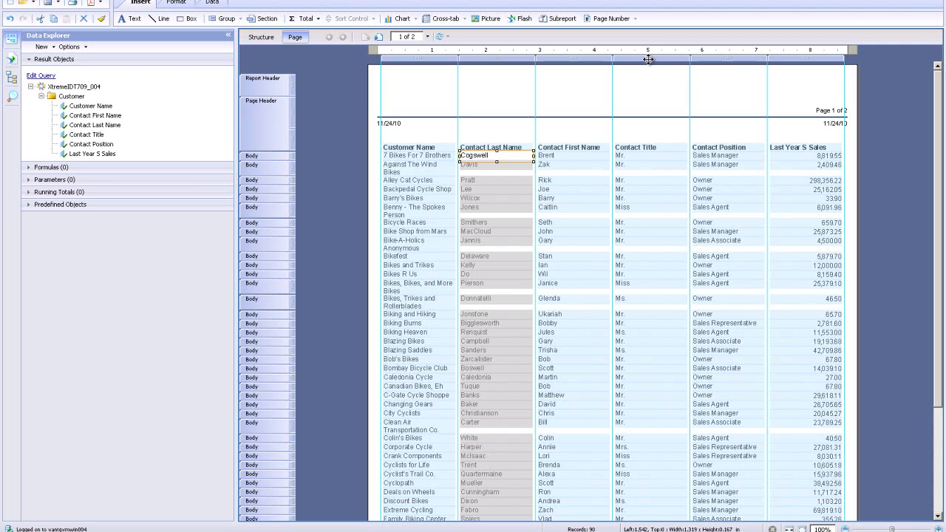
{"action": "left_click", "coordinate": [625, 157]}
{"action": "mouse_move", "coordinate": [649, 61]}
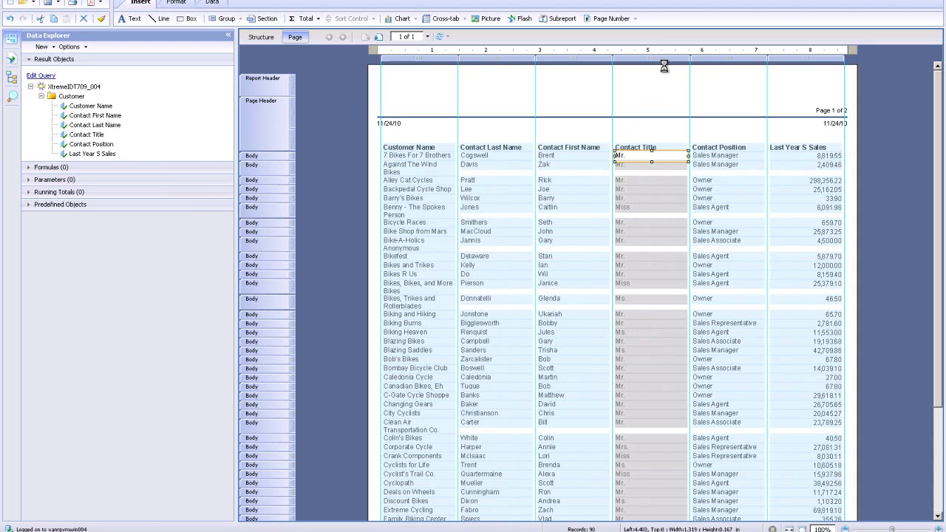
Step: Delete the selected Contact Title column from the report
{"action": "left_click", "coordinate": [665, 65]}
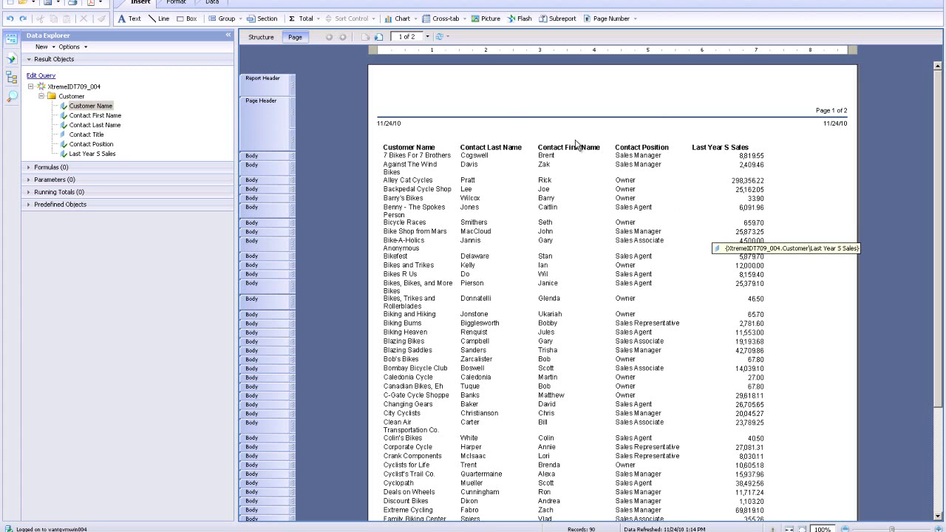
Step: Insert a bar chart into the report header
{"action": "left_click", "coordinate": [405, 20]}
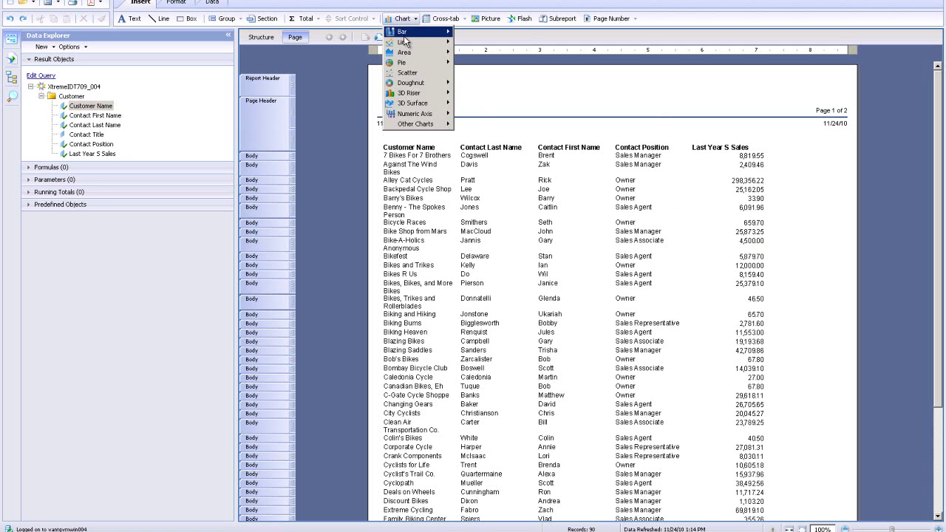
{"action": "mouse_move", "coordinate": [405, 33]}
{"action": "left_click", "coordinate": [478, 33]}
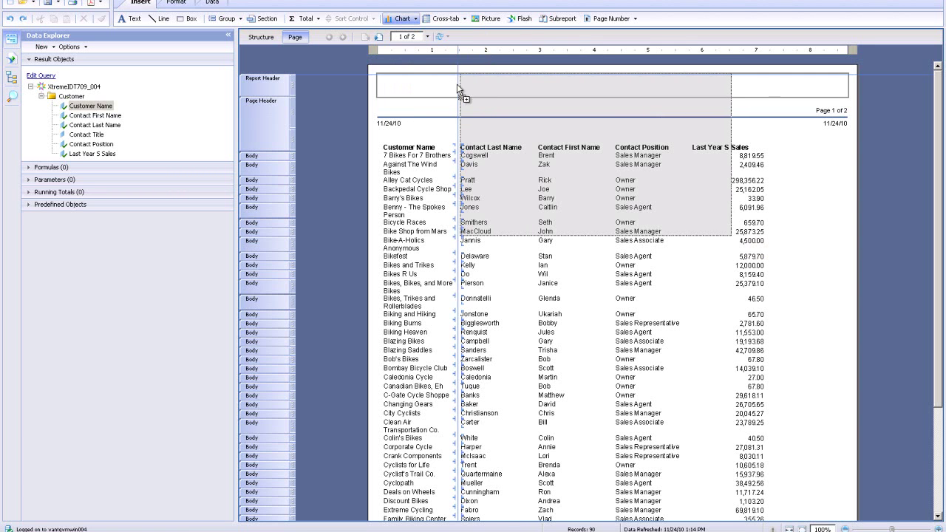
{"action": "left_click", "coordinate": [458, 87]}
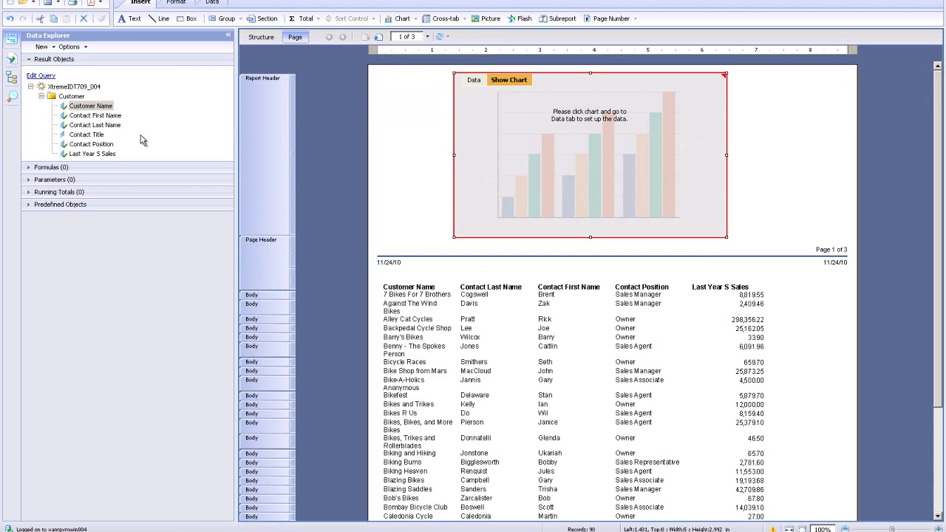
Step: Set the chart to total Last Year S Sales on Y by Customer Name on X
{"action": "left_click", "coordinate": [103, 154]}
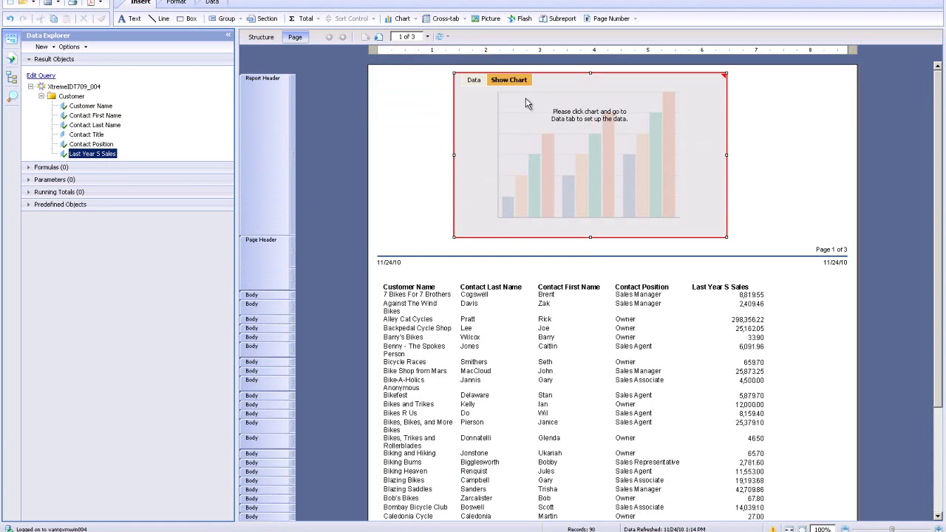
{"action": "left_click", "coordinate": [473, 80]}
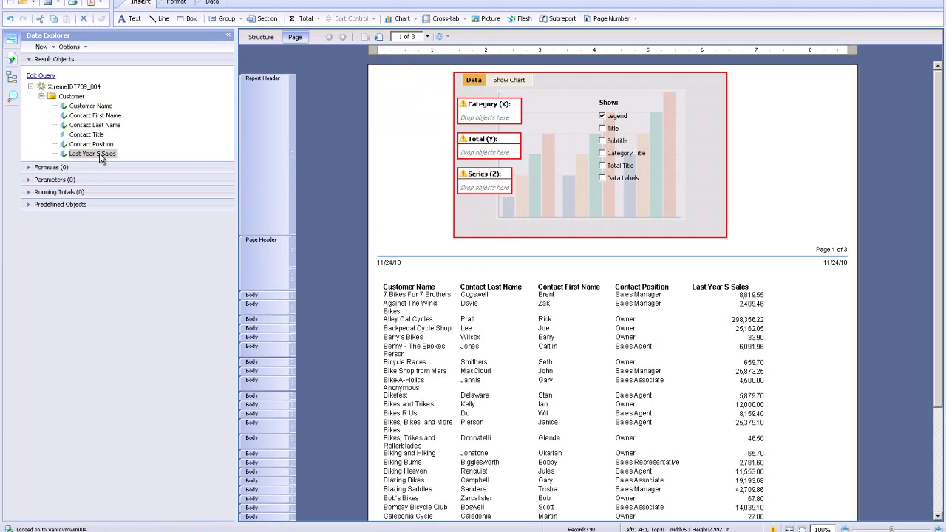
{"action": "left_click_drag", "start_coordinate": [219, 172], "coordinate": [484, 188]}
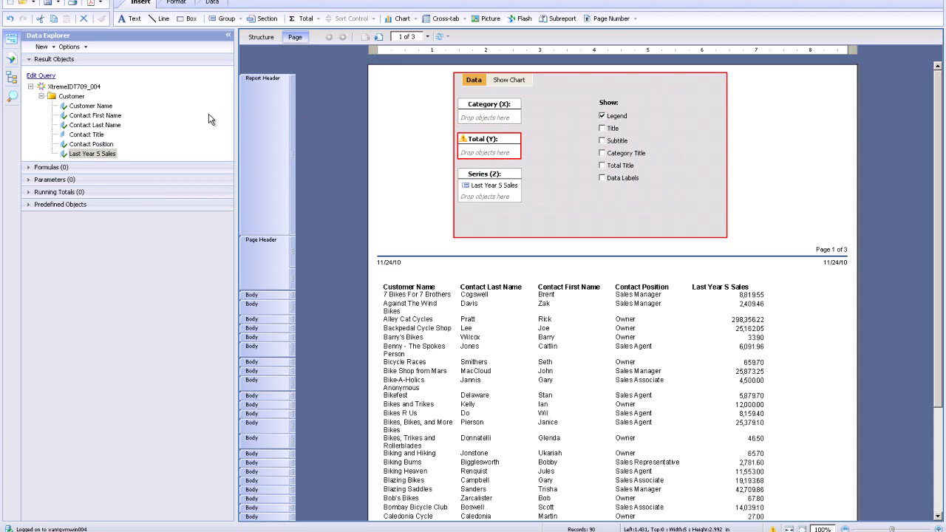
{"action": "left_click_drag", "start_coordinate": [111, 108], "coordinate": [91, 120]}
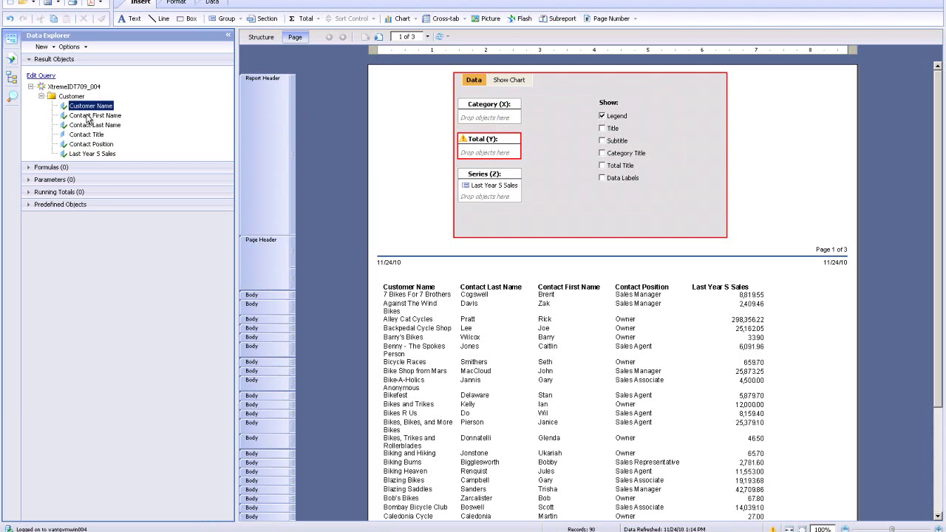
{"action": "left_click", "coordinate": [501, 191]}
{"action": "left_click_drag", "start_coordinate": [500, 191], "coordinate": [496, 153]}
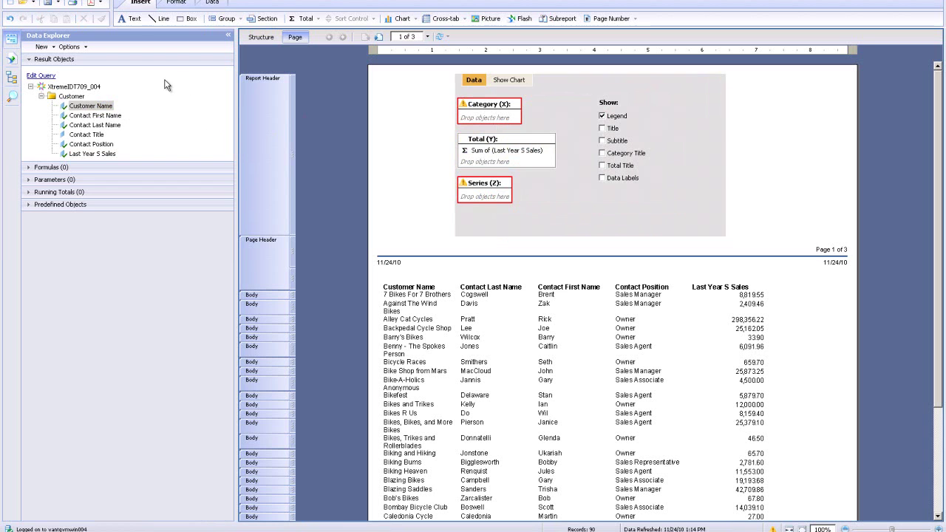
{"action": "left_click_drag", "start_coordinate": [79, 106], "coordinate": [488, 117]}
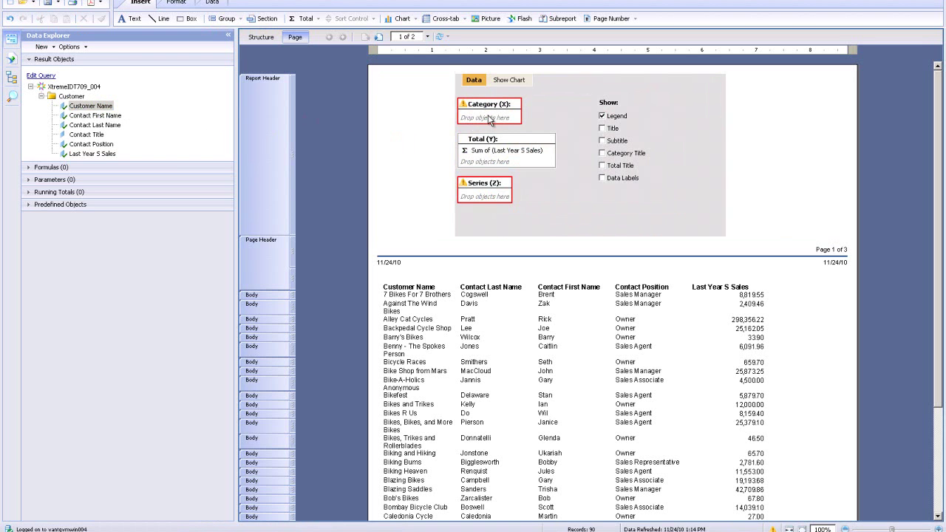
Step: Limit the chart's Customer Name groups to the Top 5 customers, with no hierarchy
{"action": "right_click", "coordinate": [486, 118]}
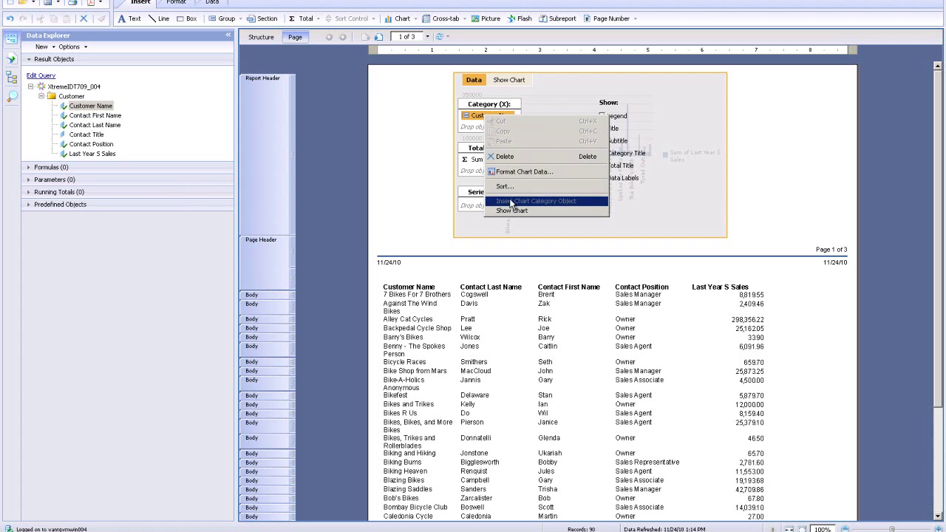
{"action": "left_click", "coordinate": [522, 173]}
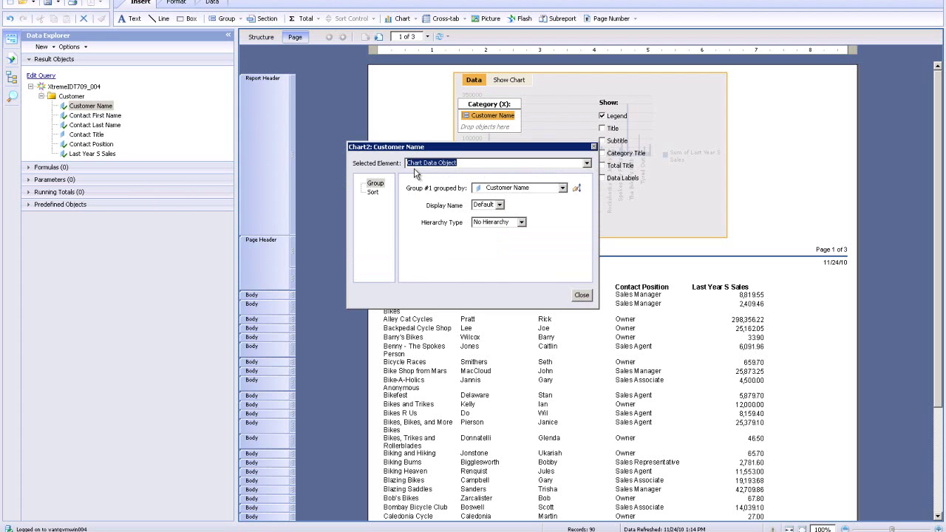
{"action": "left_click", "coordinate": [521, 222]}
{"action": "left_click", "coordinate": [495, 229]}
{"action": "left_click", "coordinate": [373, 192]}
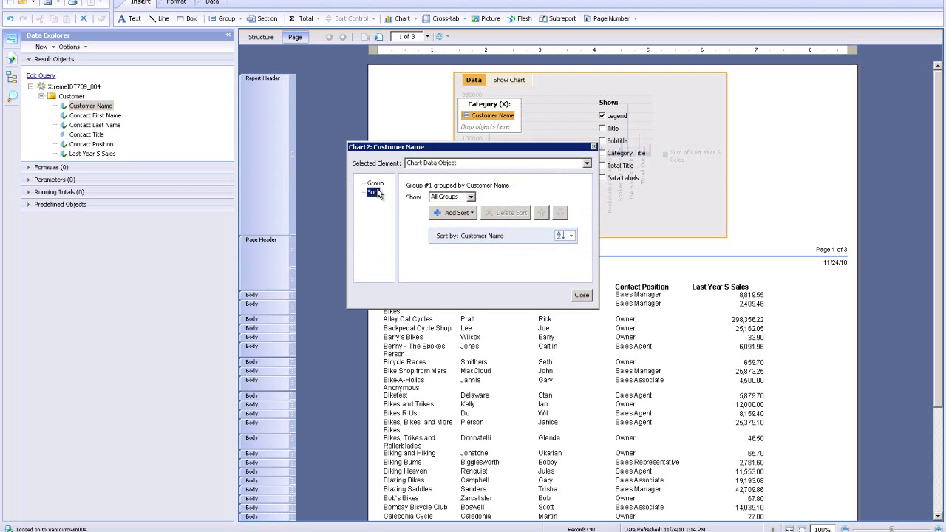
{"action": "left_click", "coordinate": [470, 197]}
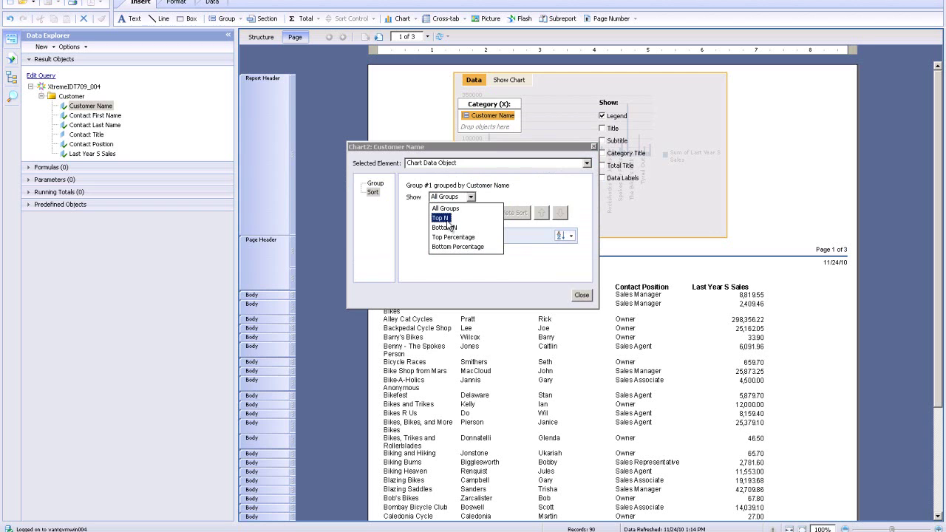
{"action": "left_click", "coordinate": [447, 219]}
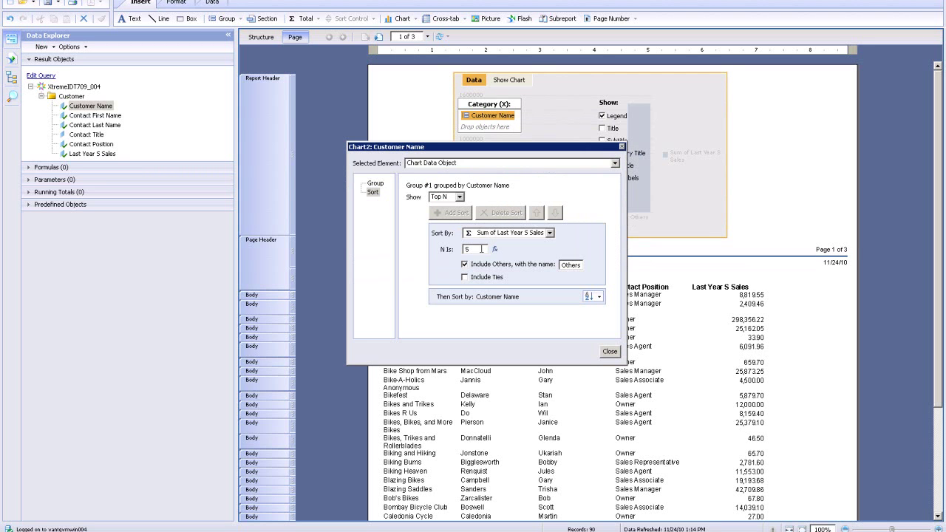
{"action": "left_click", "coordinate": [610, 351]}
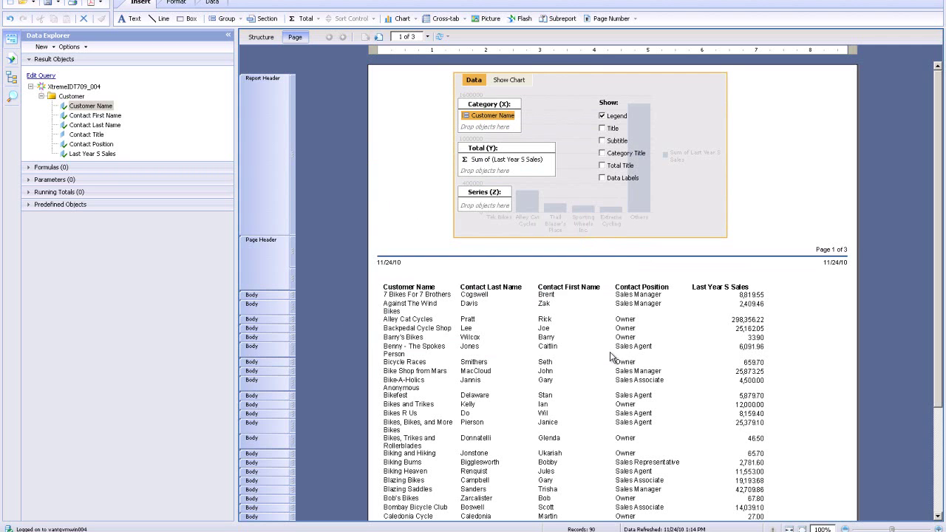
Step: Hide the chart legend, display the rendered chart, and minimize the remote session
{"action": "left_click", "coordinate": [601, 115]}
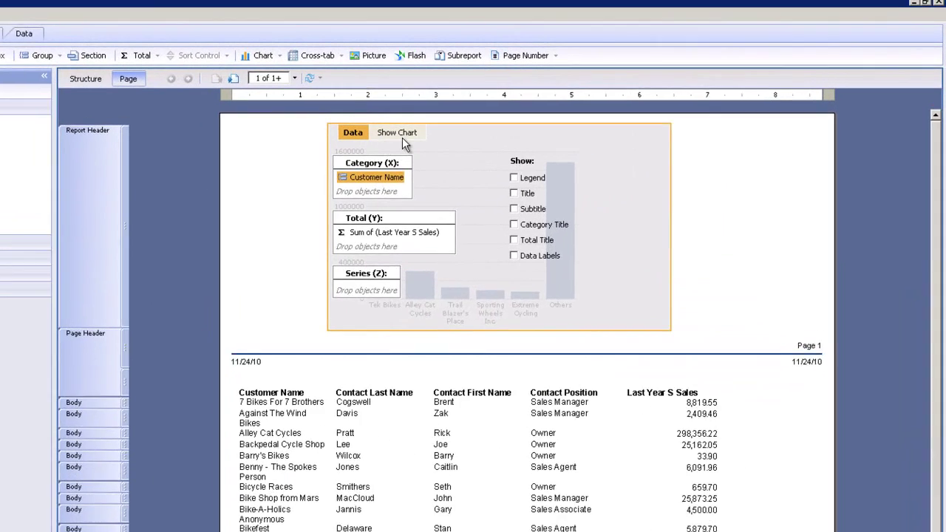
{"action": "left_click", "coordinate": [378, 140]}
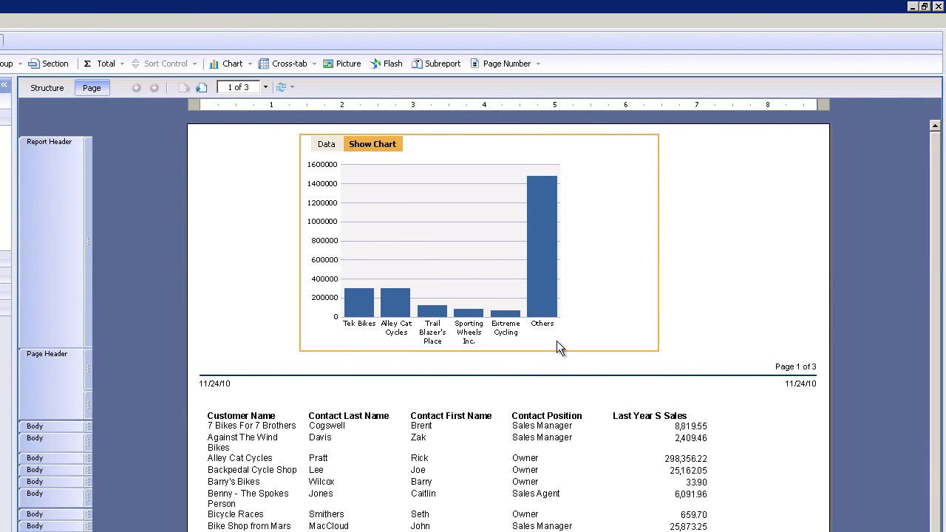
{"action": "left_click", "coordinate": [762, 271]}
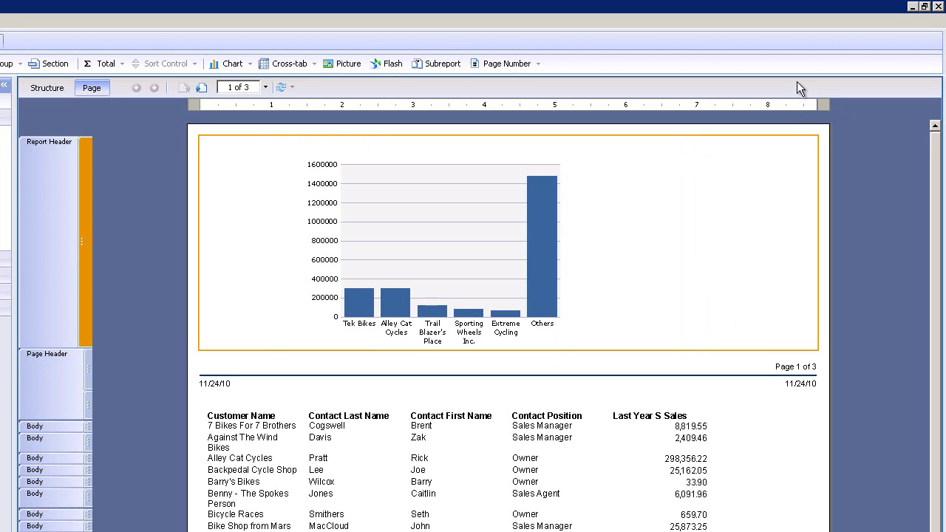
{"action": "mouse_move", "coordinate": [896, 3]}
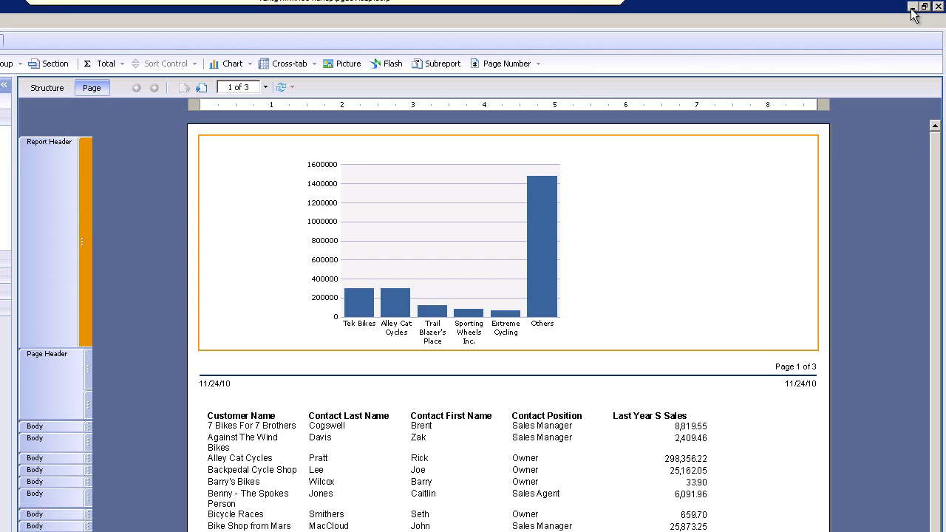
{"action": "left_click", "coordinate": [914, 6]}
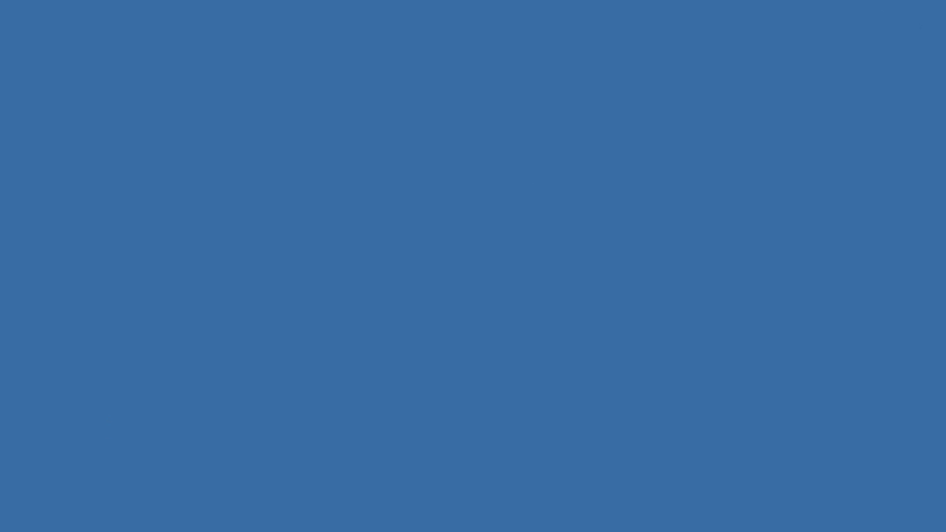
Step: Launch Translation Management Tool from its desktop shortcut and log in with the account password
{"action": "left_click", "coordinate": [22, 178]}
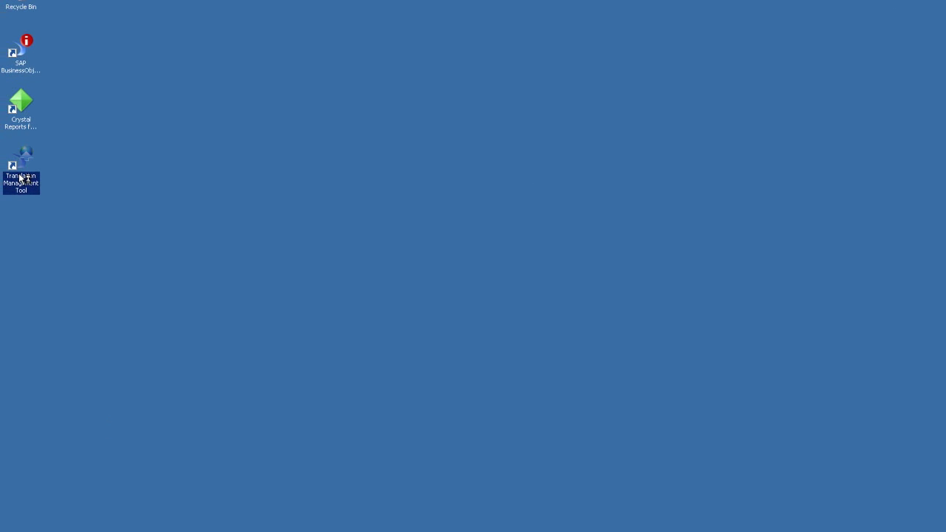
{"action": "double_click", "coordinate": [21, 179]}
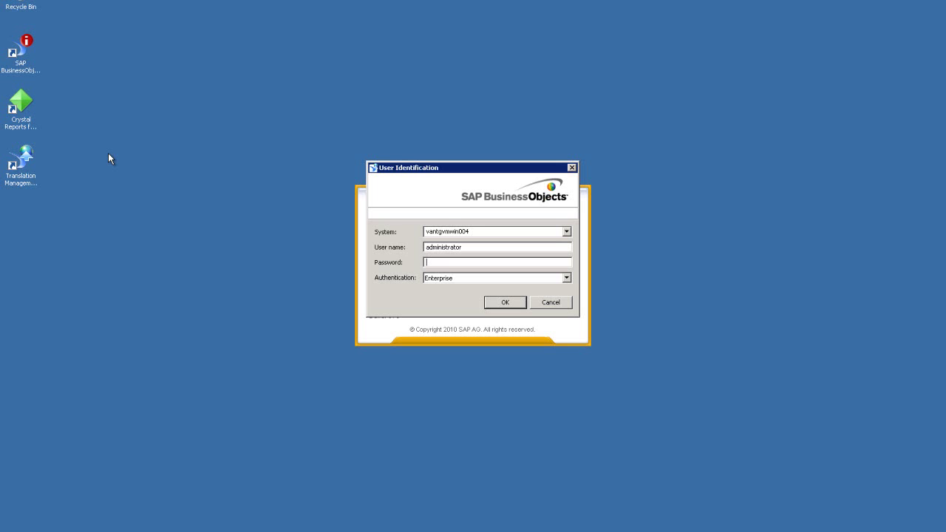
{"action": "type", "text": "*********"}
{"action": "key", "text": "Return"}
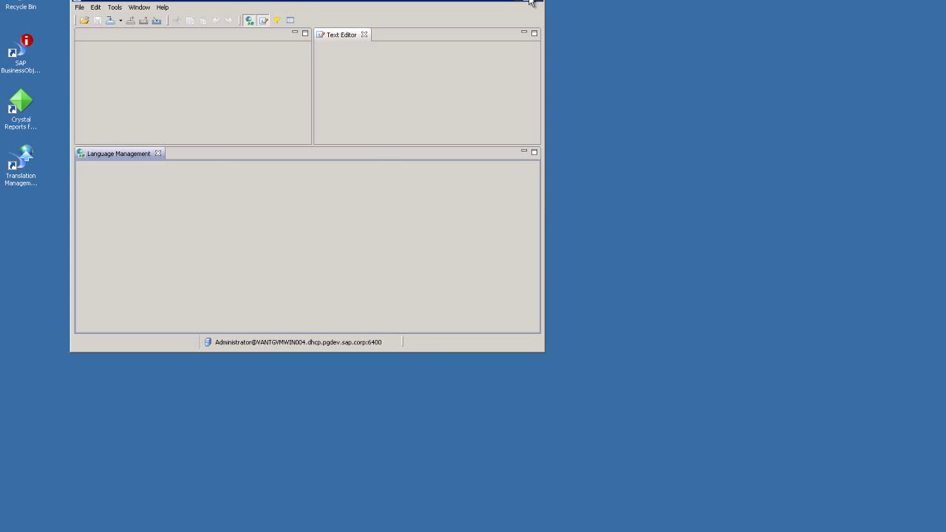
Step: Import the Multi-lingual report from the CMS favorites folders and open it in the translation editor
{"action": "left_click", "coordinate": [534, 5]}
{"action": "left_click", "coordinate": [7, 2]}
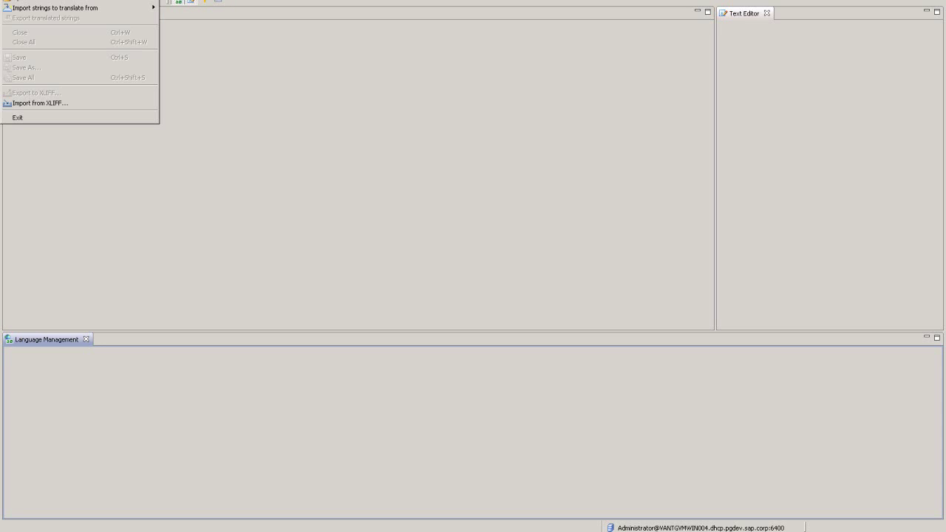
{"action": "mouse_move", "coordinate": [63, 8]}
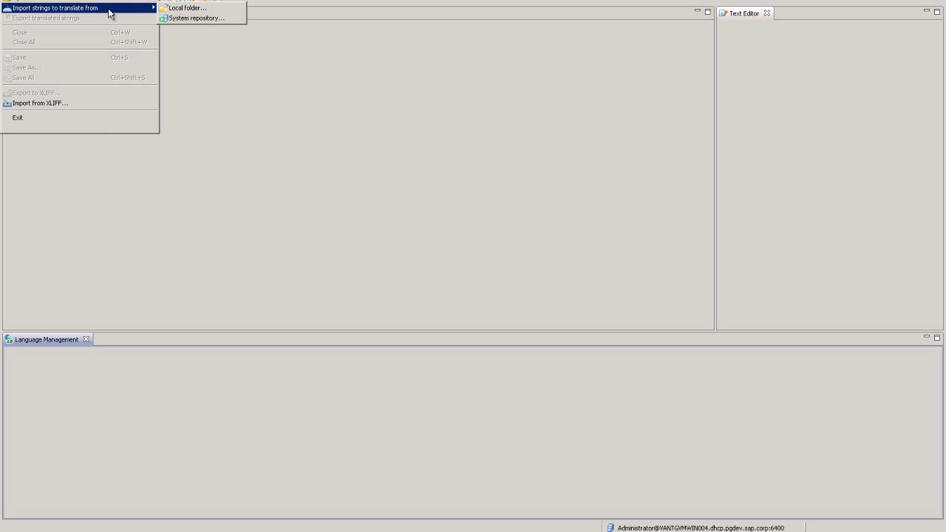
{"action": "left_click", "coordinate": [187, 20]}
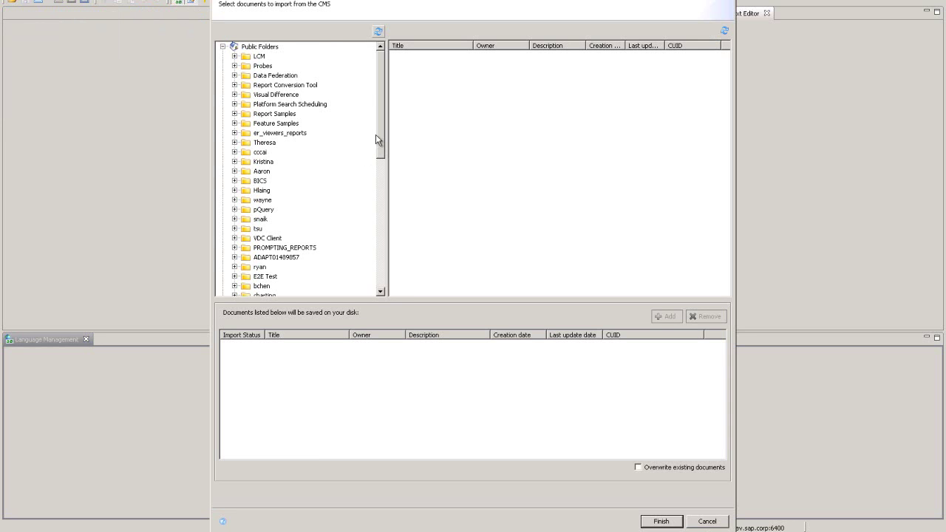
{"action": "left_click_drag", "start_coordinate": [381, 133], "coordinate": [380, 244]}
{"action": "left_click", "coordinate": [234, 172]}
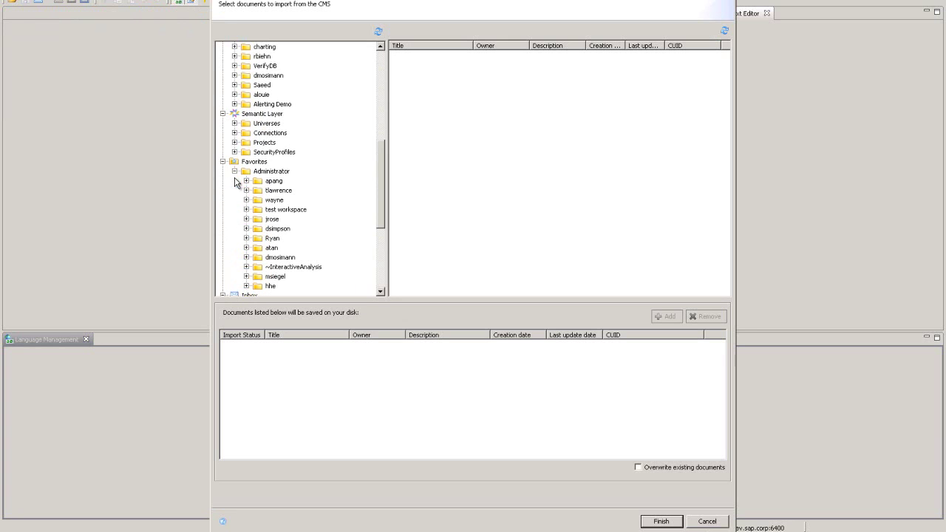
{"action": "left_click", "coordinate": [271, 220]}
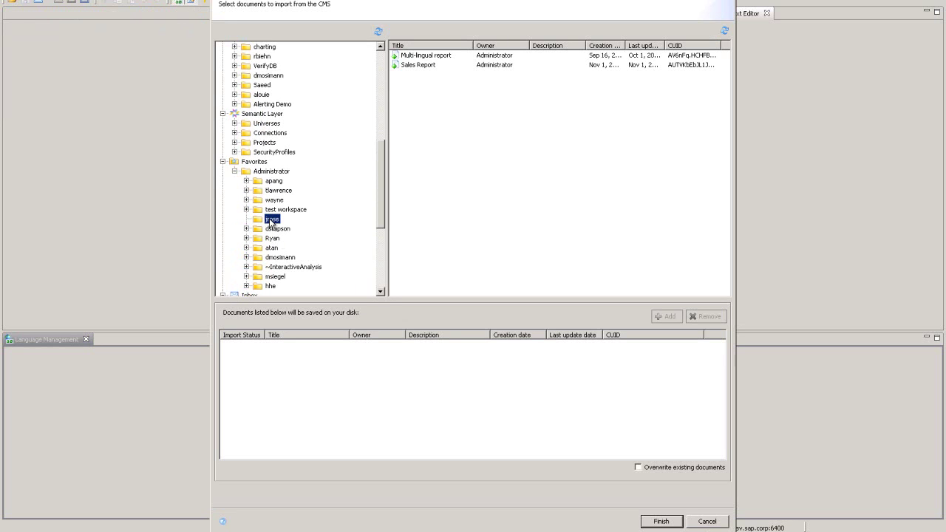
{"action": "left_click", "coordinate": [421, 57]}
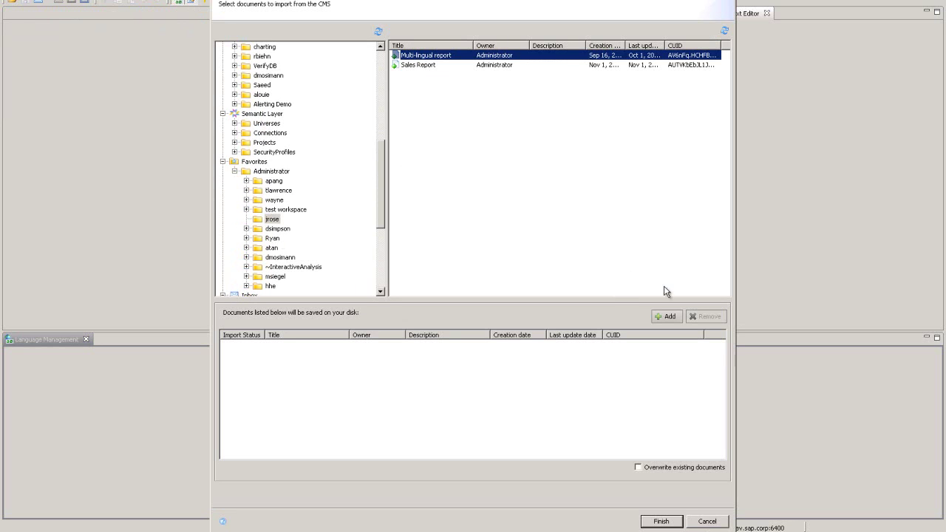
{"action": "left_click", "coordinate": [667, 317]}
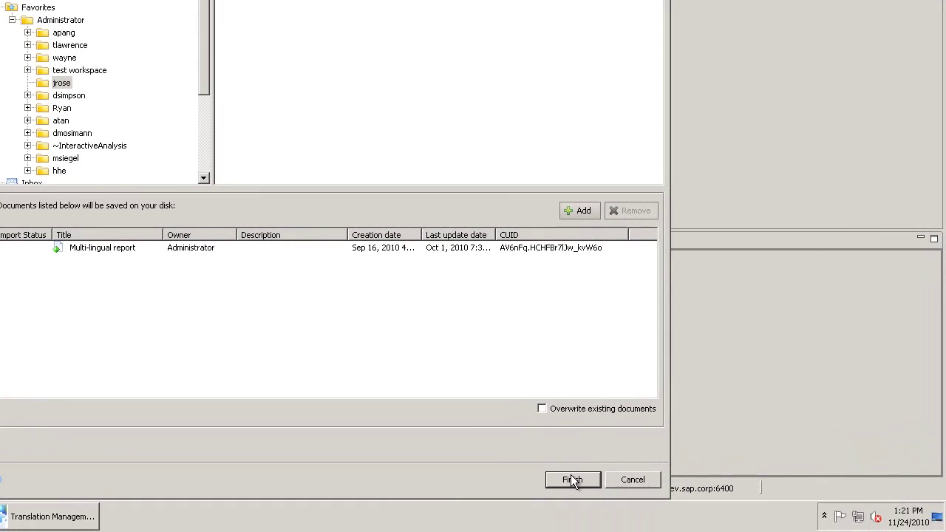
{"action": "left_click", "coordinate": [571, 477]}
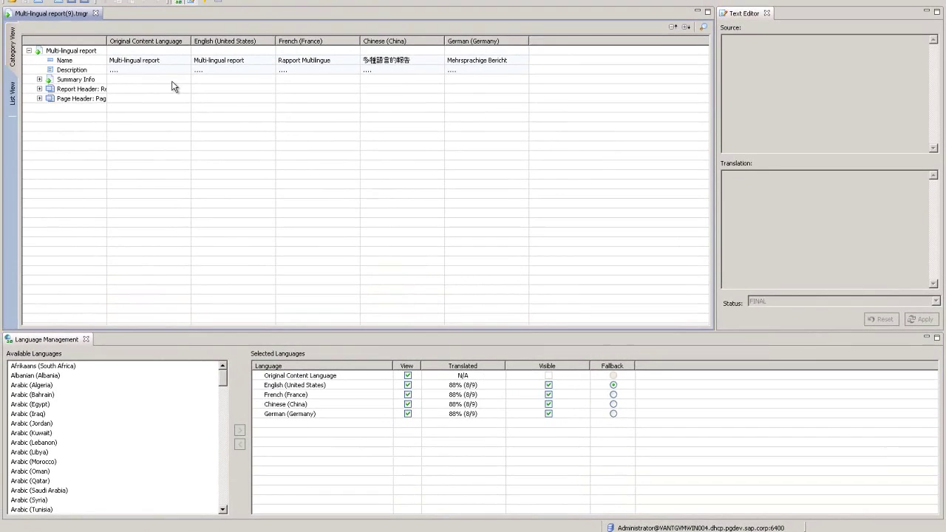
Step: Show the strings in List View, widen the object-name column, and discard a trial French Description edit
{"action": "left_click", "coordinate": [16, 92]}
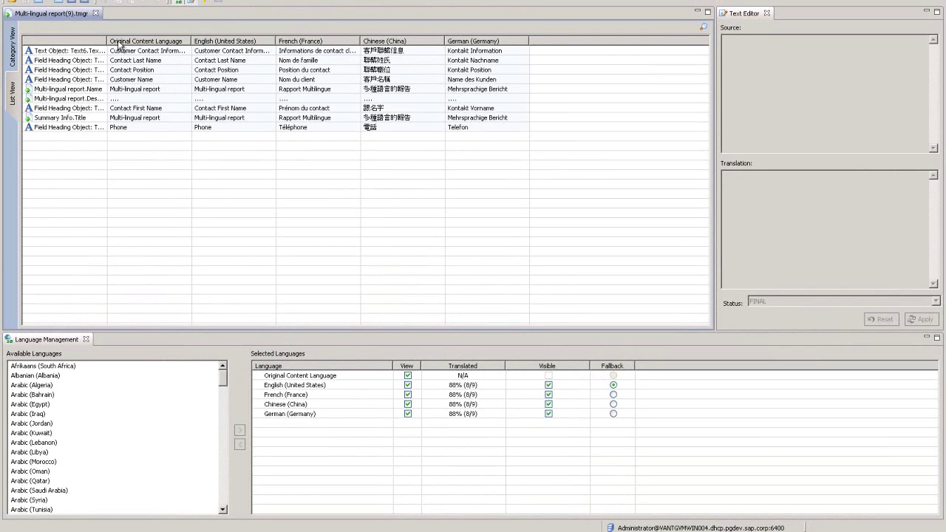
{"action": "left_click_drag", "start_coordinate": [109, 37], "coordinate": [147, 43]}
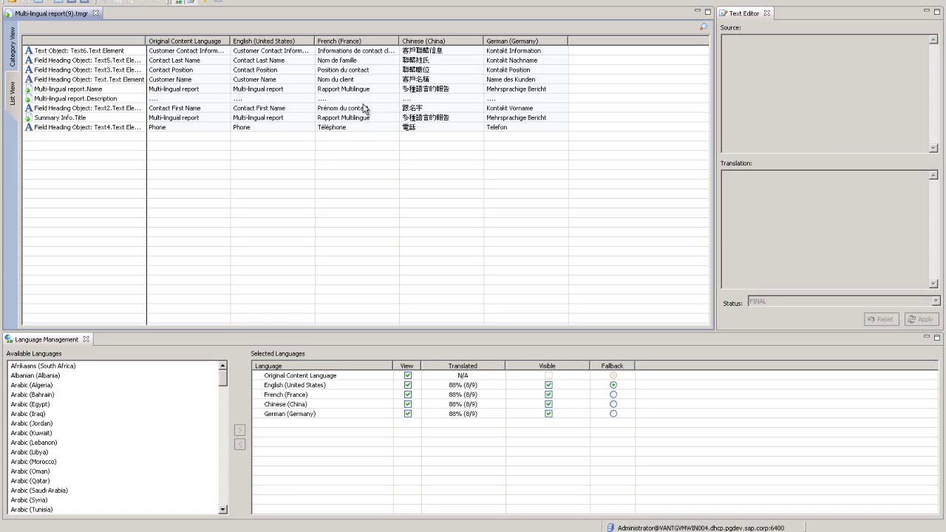
{"action": "left_click", "coordinate": [337, 99]}
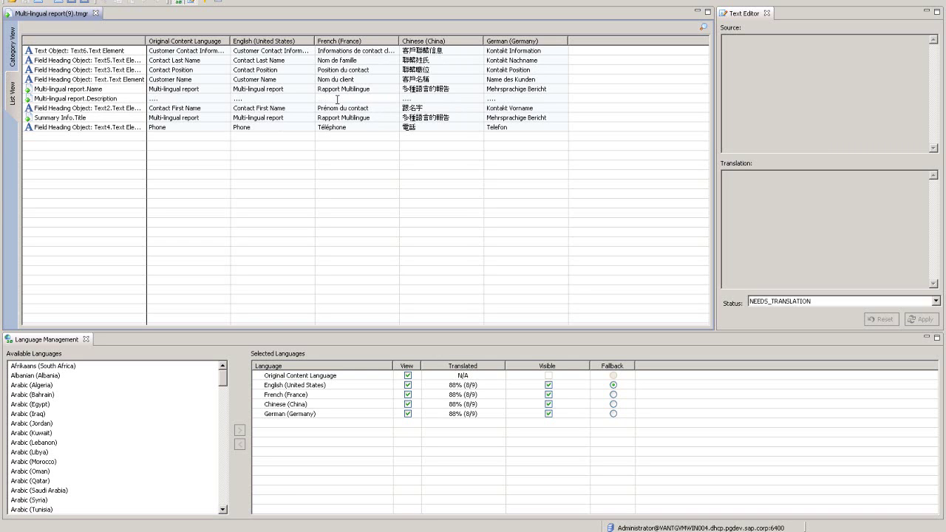
{"action": "type", "text": "df"}
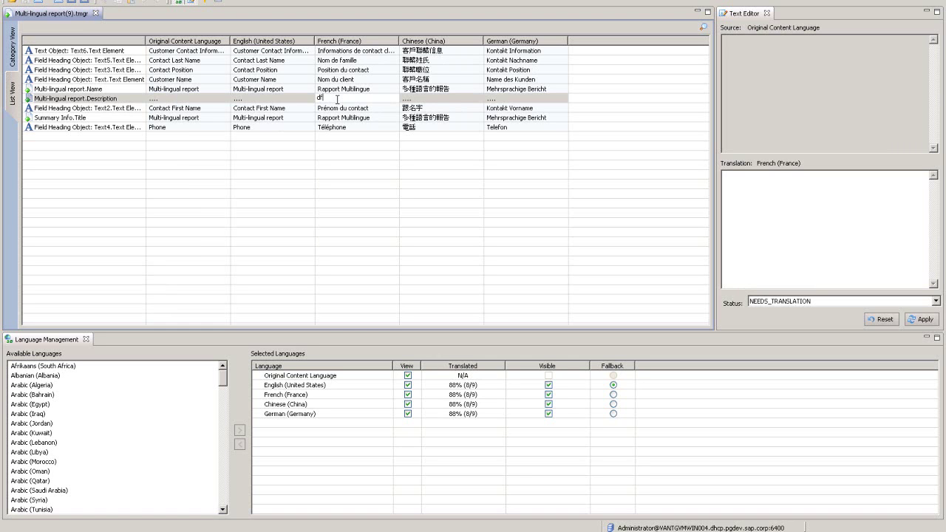
{"action": "type", "text": "dsf"}
{"action": "key", "text": "Escape"}
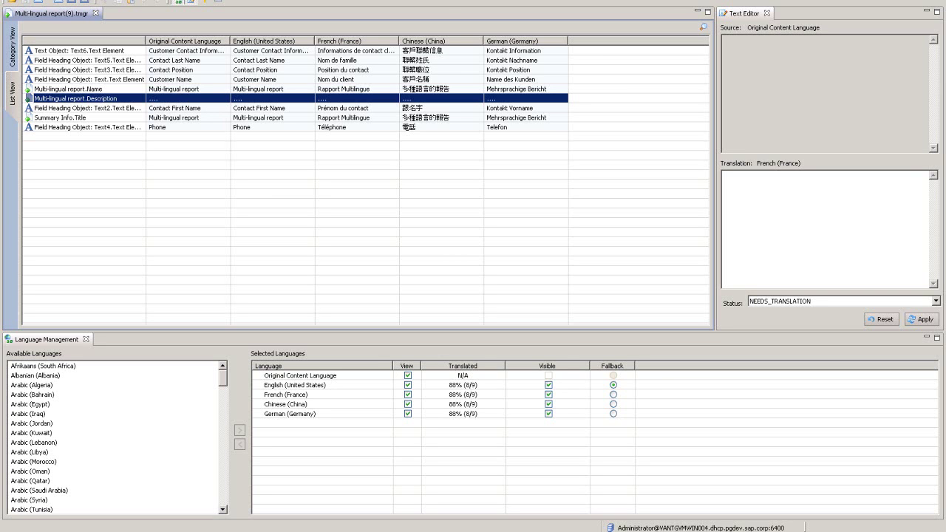
{"action": "key", "text": "alt+f"}
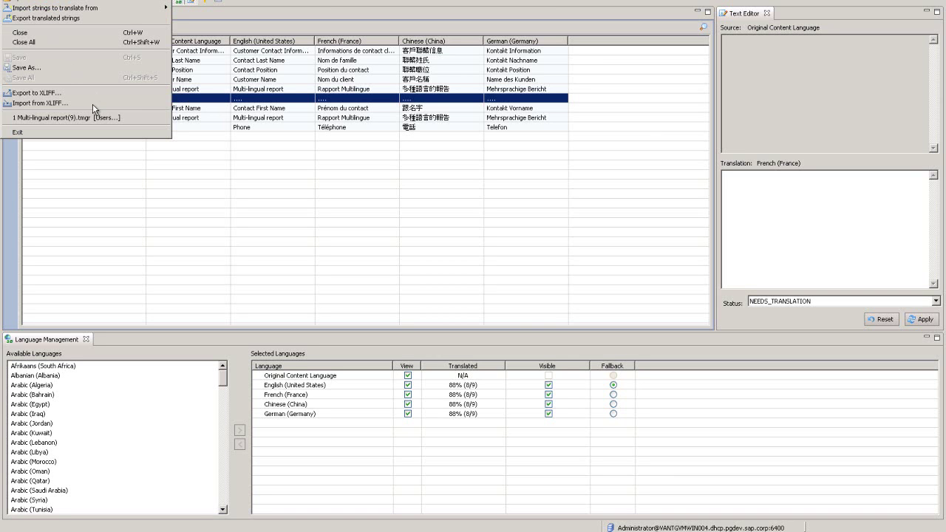
Step: Open the Export to XLIFF dialog and cancel it without exporting
{"action": "left_click", "coordinate": [37, 94]}
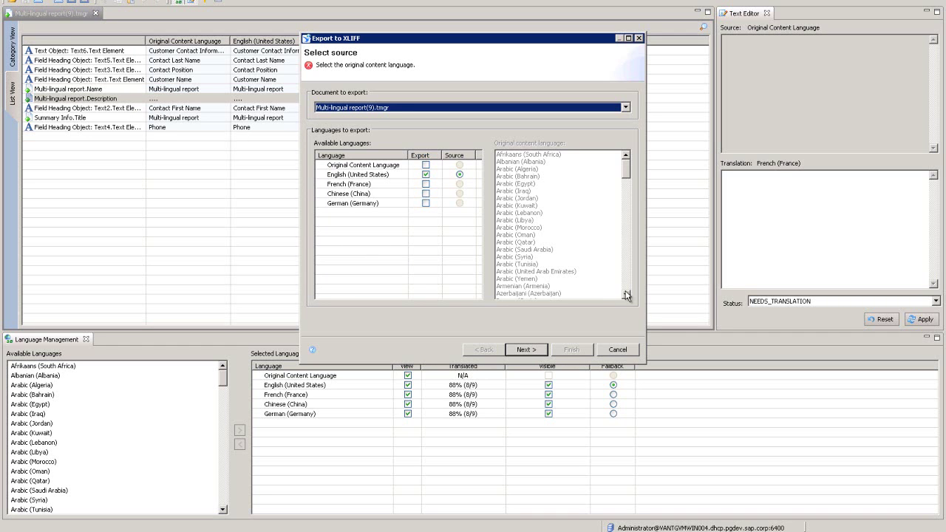
{"action": "left_click", "coordinate": [618, 350]}
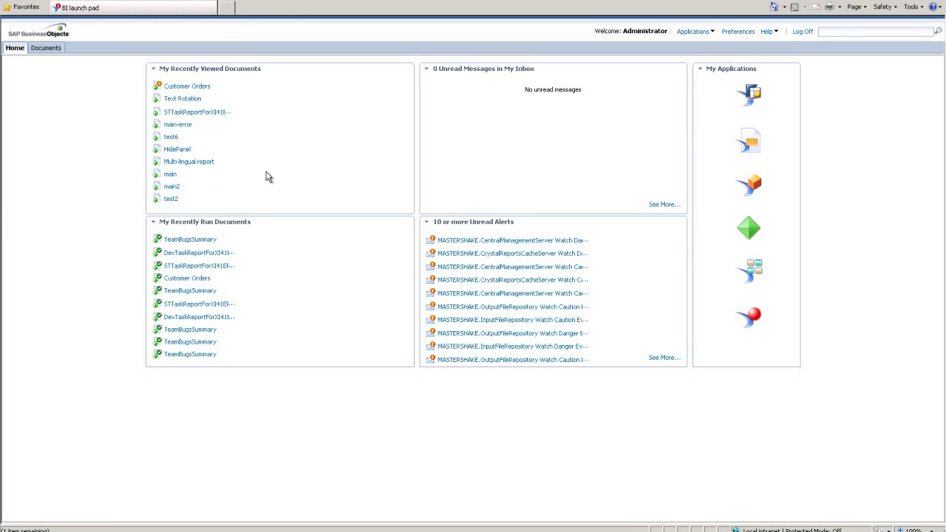
Step: Open the Multi-lingual report from My Recently Viewed Documents
{"action": "left_click", "coordinate": [190, 163]}
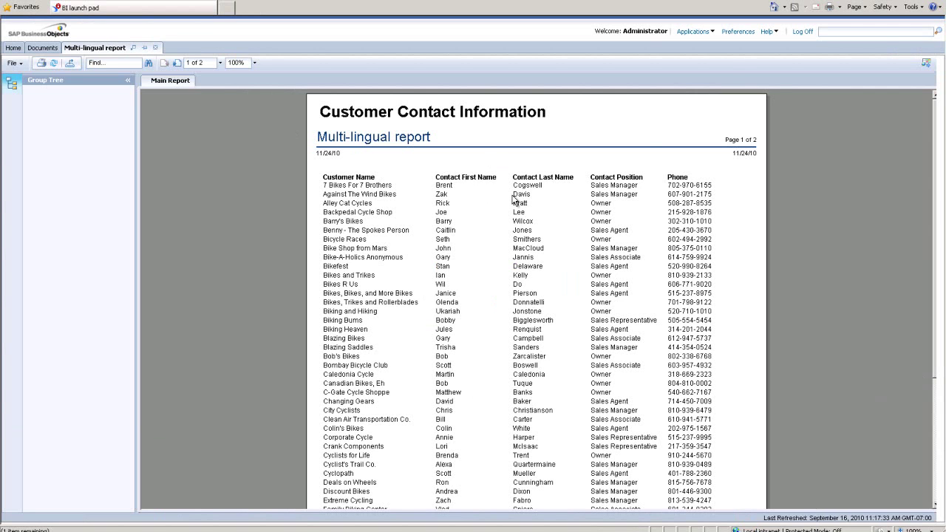
Step: Set Preferred Viewing Locale to Chinese (China) in Locales and Time Zone preferences, then save
{"action": "left_click", "coordinate": [740, 32]}
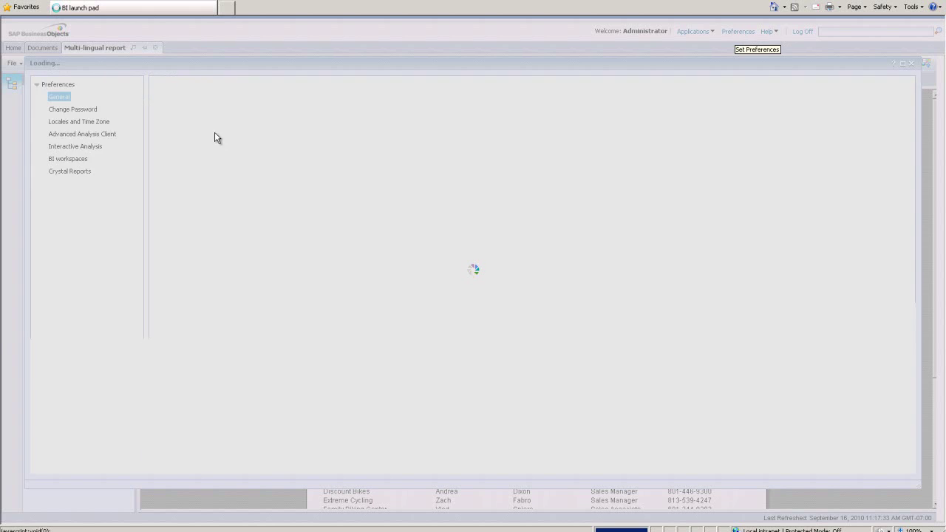
{"action": "left_click", "coordinate": [91, 122]}
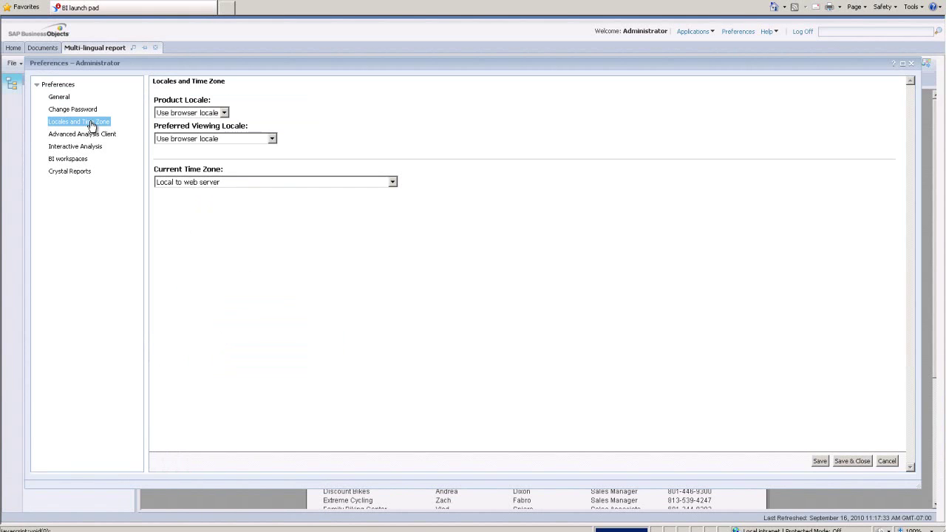
{"action": "left_click", "coordinate": [272, 139]}
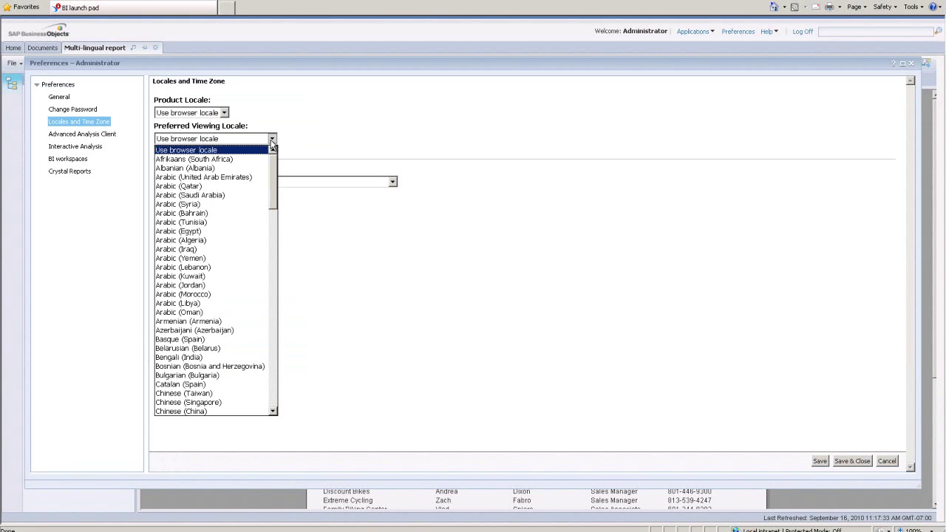
{"action": "left_click", "coordinate": [274, 246]}
{"action": "left_click_drag", "start_coordinate": [275, 256], "coordinate": [273, 219]}
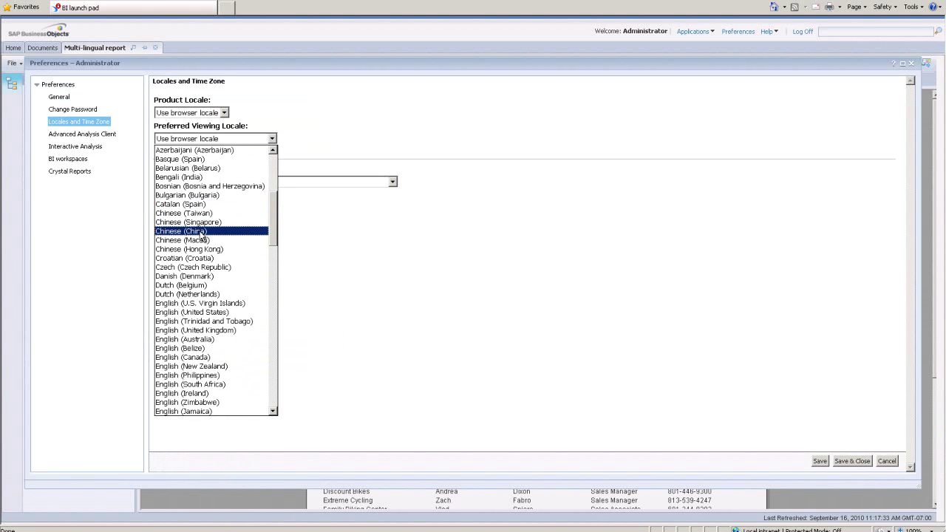
{"action": "left_click", "coordinate": [201, 232]}
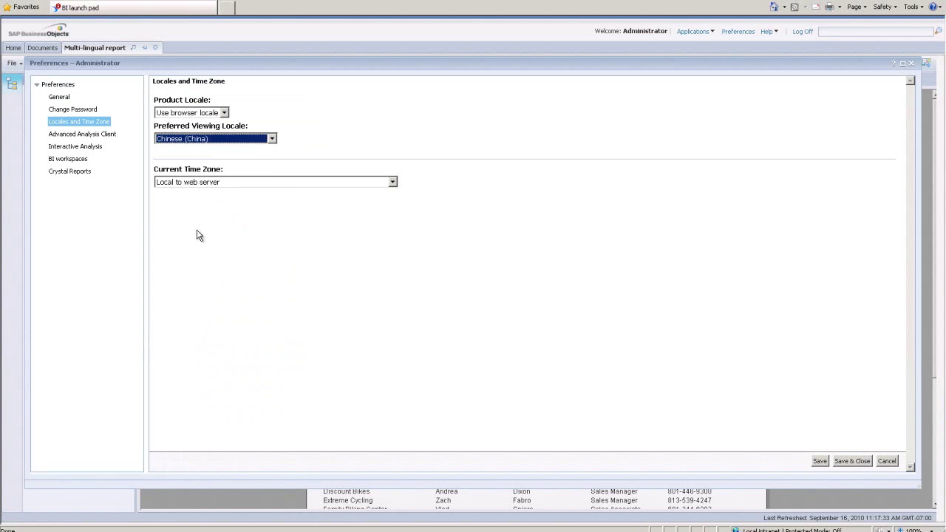
{"action": "left_click", "coordinate": [853, 461]}
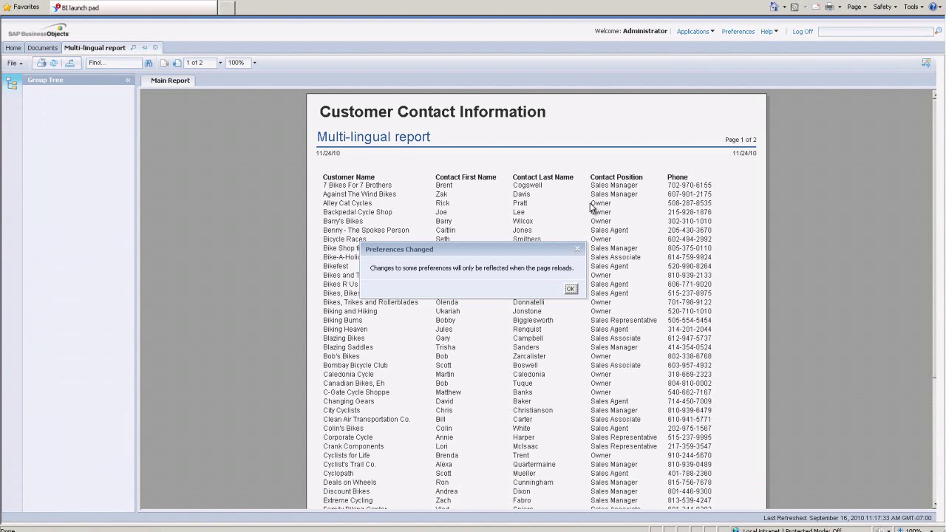
{"action": "left_click", "coordinate": [570, 289]}
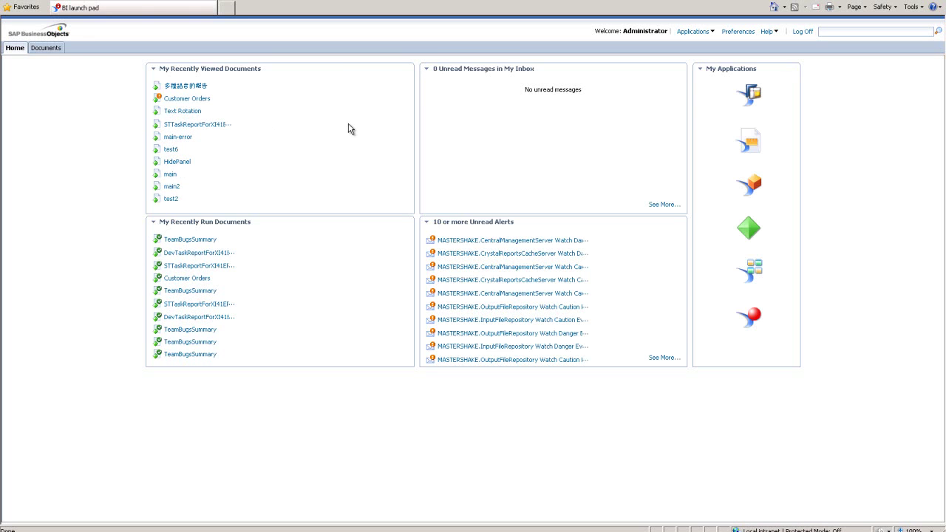
Step: Open the Chinese-titled report from My Recently Viewed Documents
{"action": "mouse_move", "coordinate": [203, 93]}
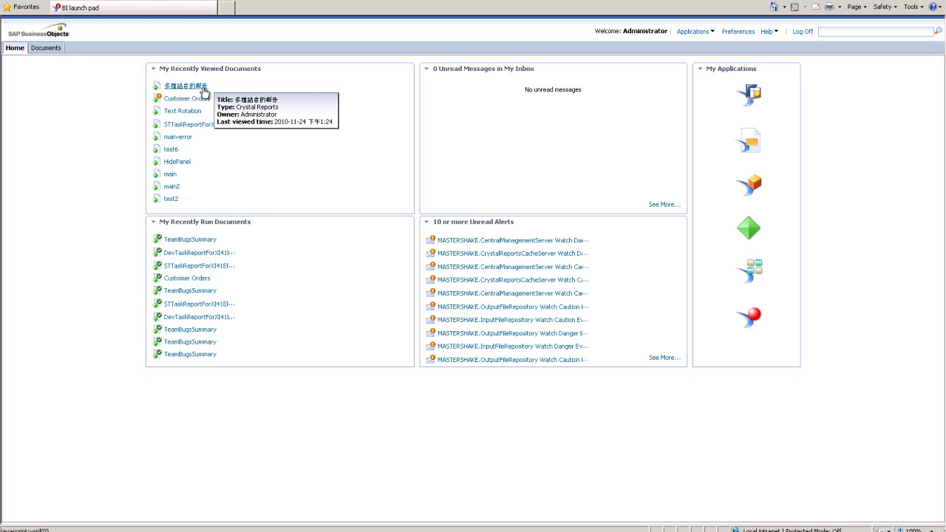
{"action": "left_click", "coordinate": [202, 92]}
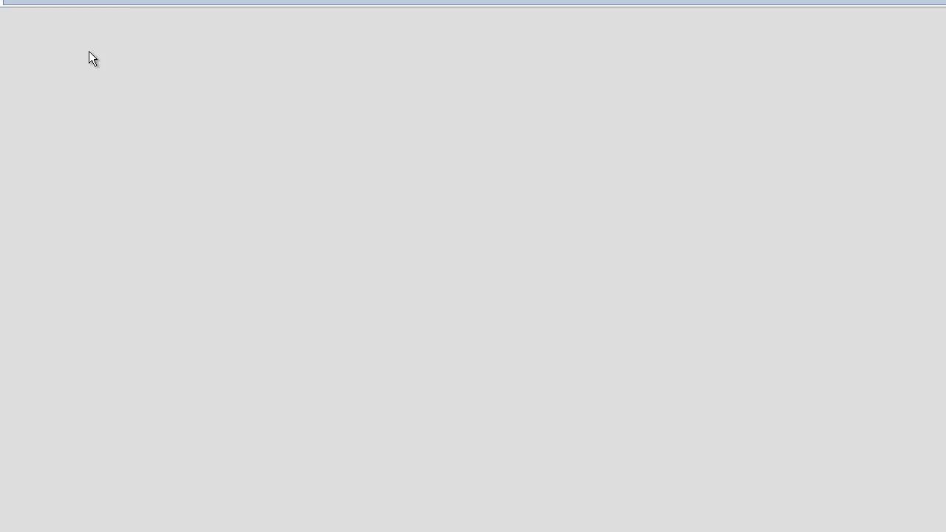